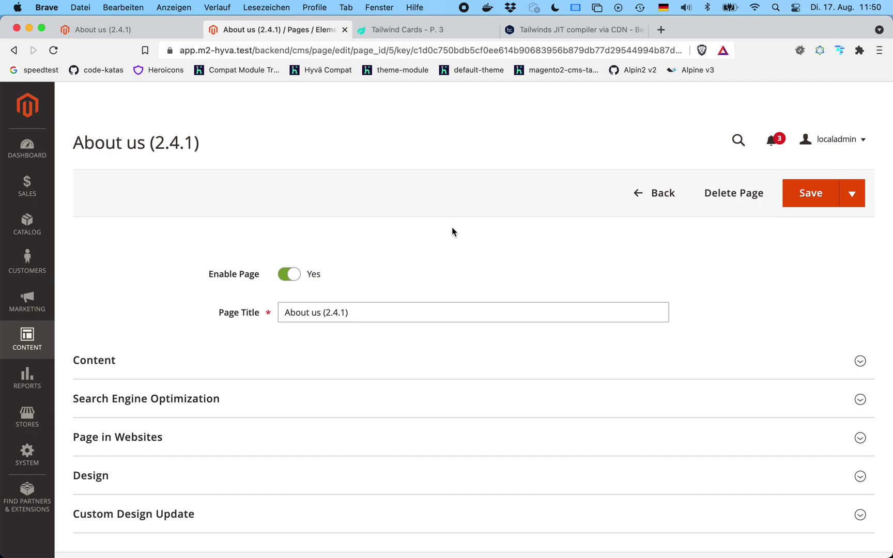
pyautogui.click(531, 31)
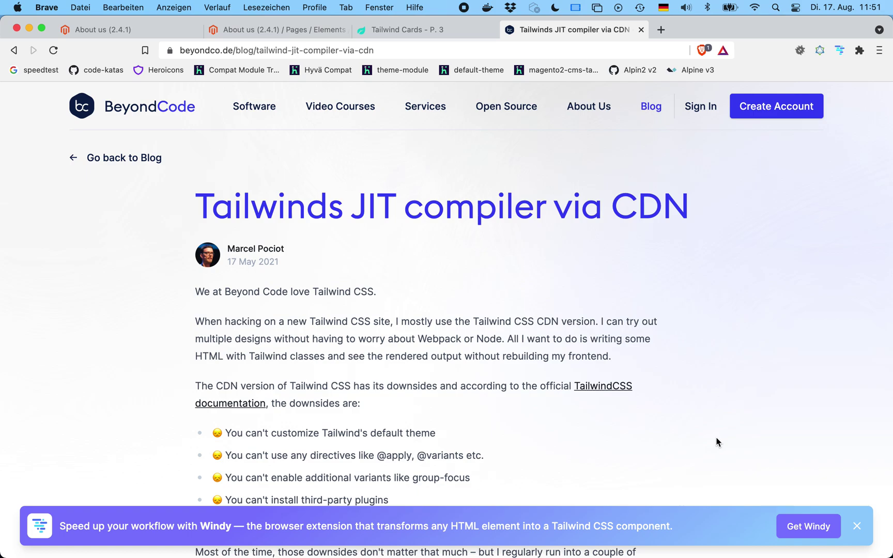
pyautogui.click(309, 31)
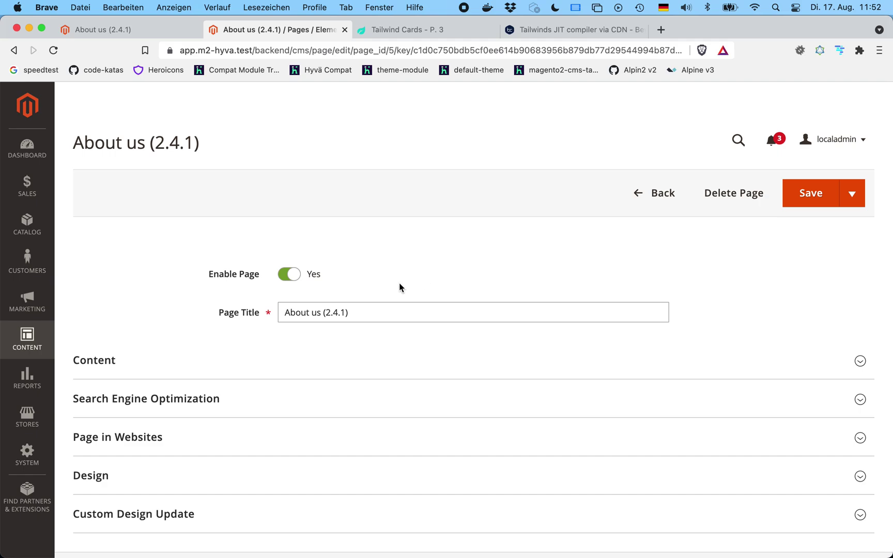
# Expand the About us Content section and toggle the editor to raw HTML and back.
pyautogui.click(96, 360)
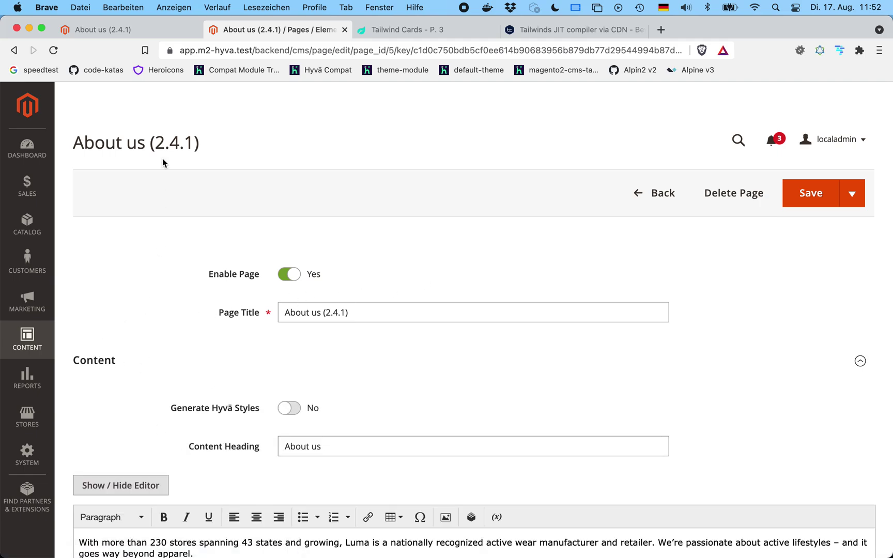
pyautogui.scroll(-5, 164, 291)
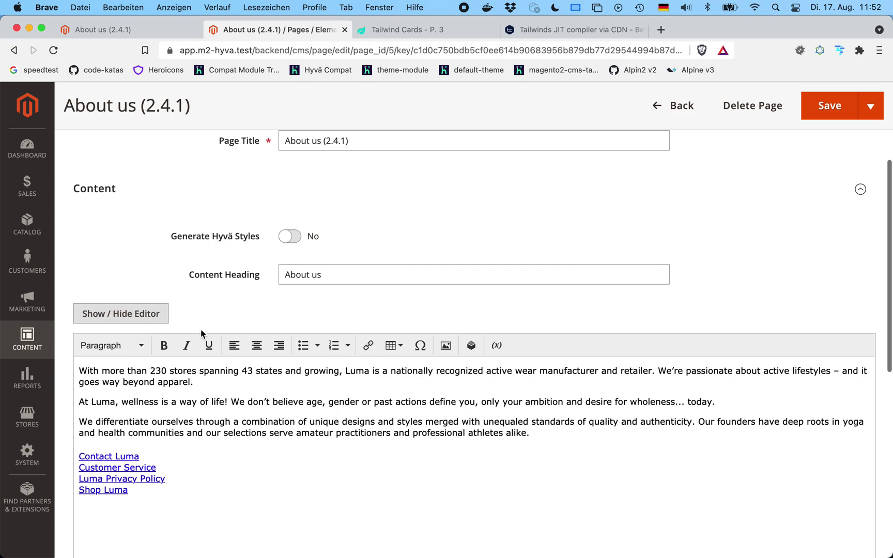
pyautogui.click(115, 313)
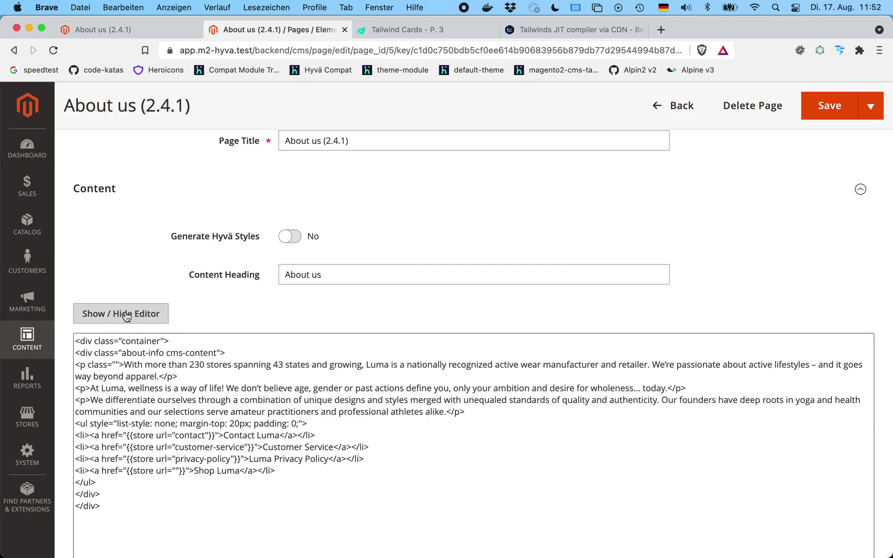
pyautogui.click(126, 315)
pyautogui.scroll(2, 238, 253)
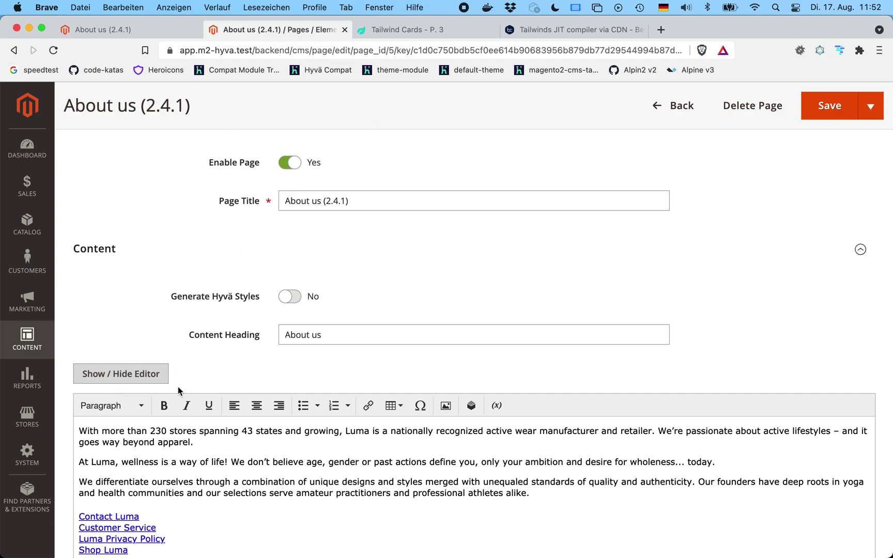
# Check the About us page on the storefront, then return to its admin edit form.
pyautogui.click(122, 28)
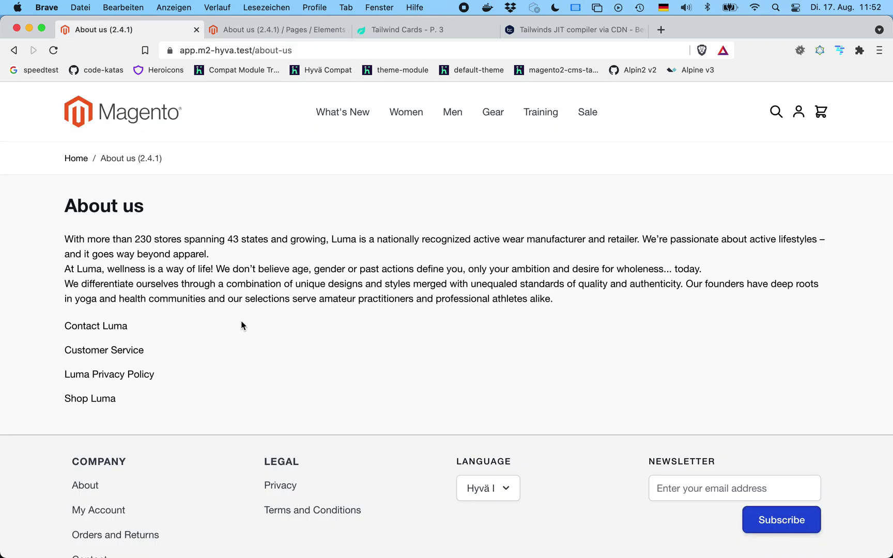
pyautogui.click(277, 30)
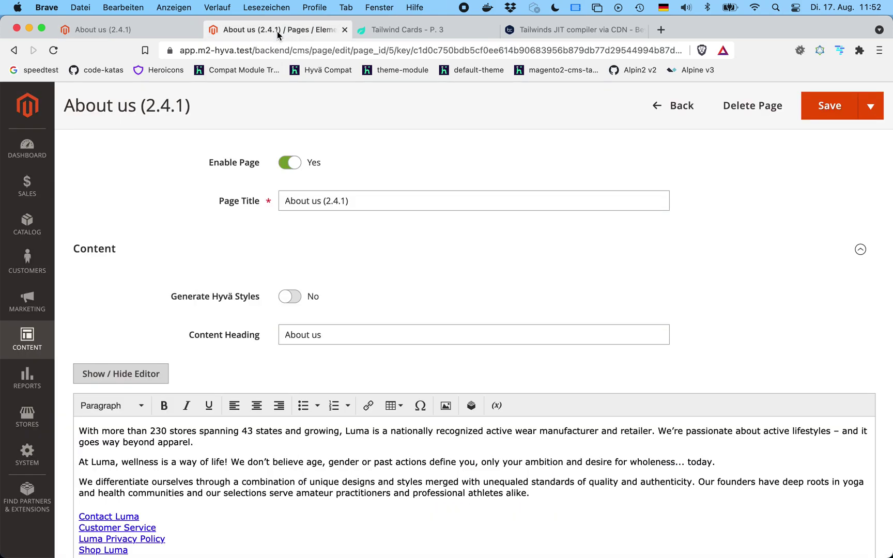
pyautogui.scroll(-4, 156, 272)
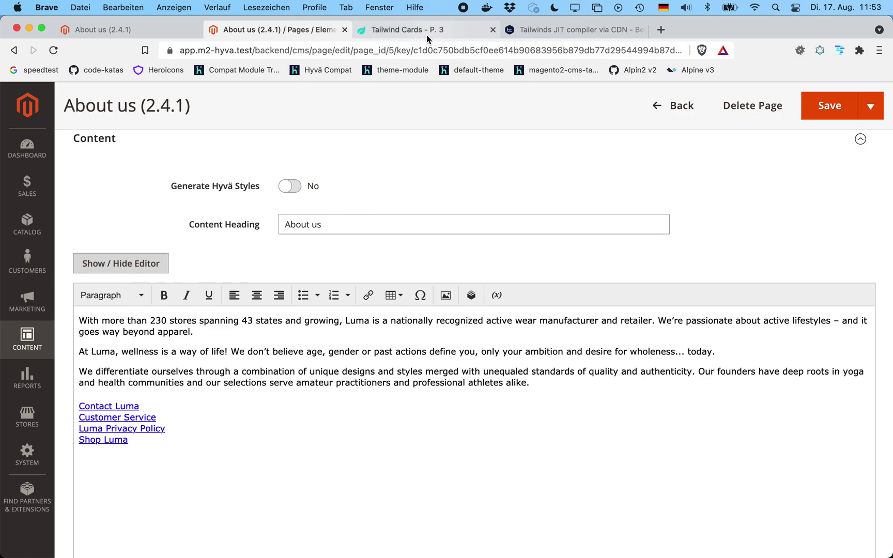
# Open the Mini Reciept card in Tailwind Components, reveal its HTML code and select all of it.
pyautogui.click(390, 29)
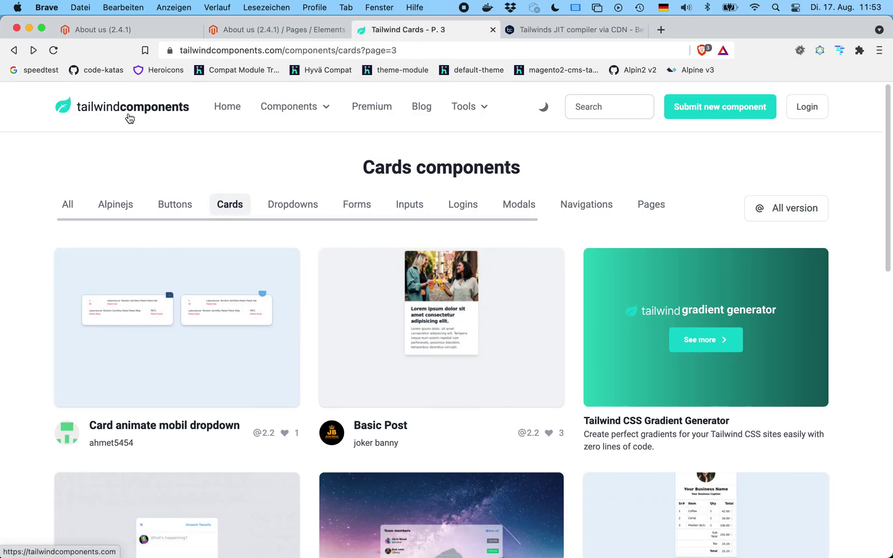
pyautogui.scroll(-4, 490, 406)
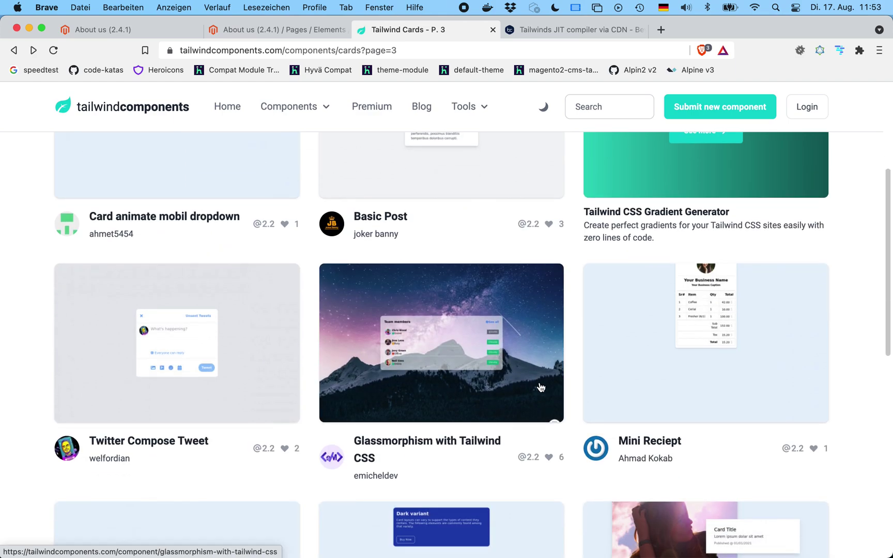
pyautogui.click(693, 346)
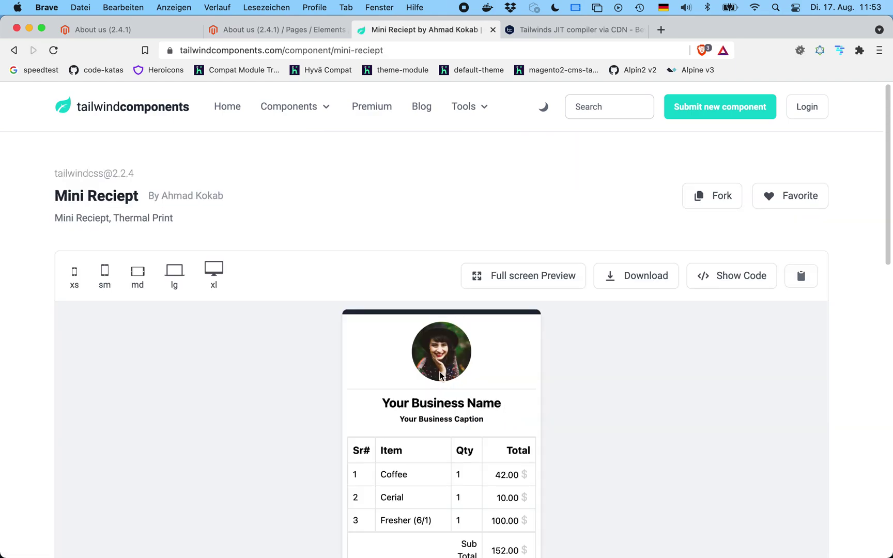
pyautogui.click(714, 277)
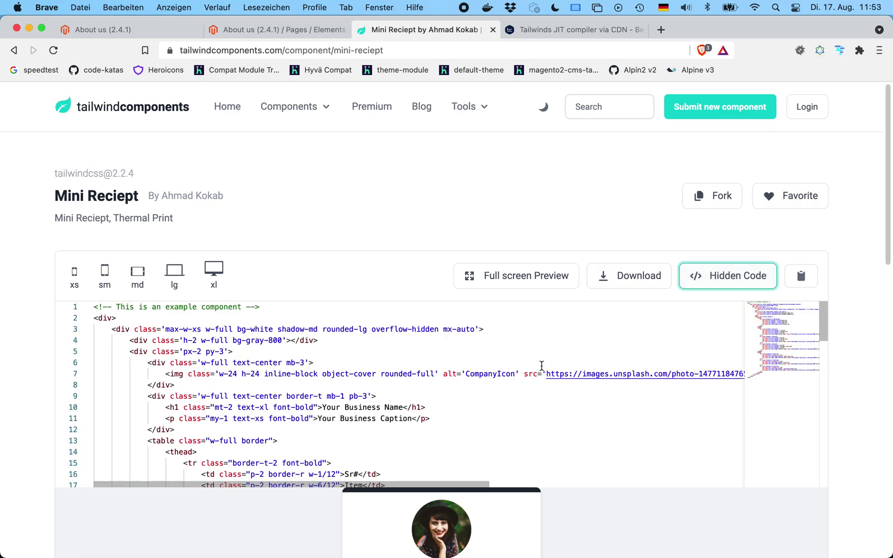
pyautogui.click(449, 396)
pyautogui.press('super+a')
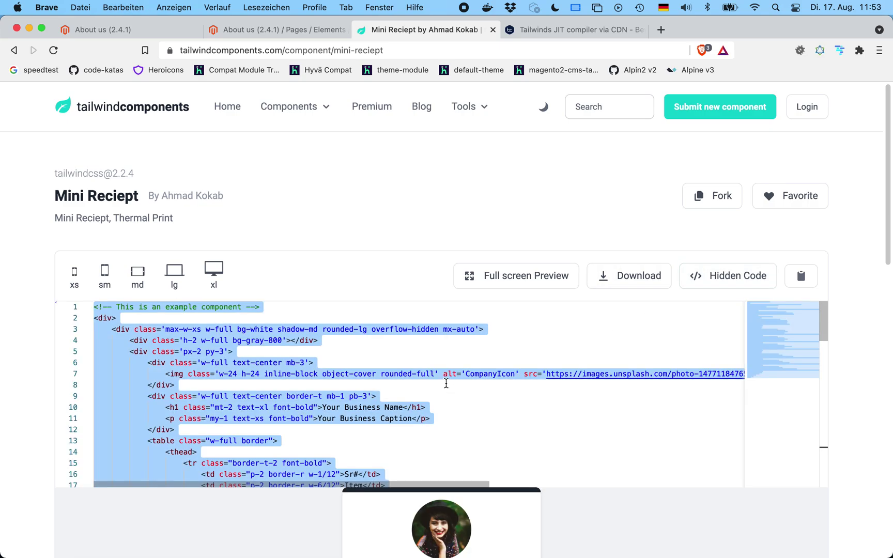
# Replace the About us page's raw HTML content with the pasted Mini Reciept markup.
pyautogui.click(247, 34)
pyautogui.click(128, 256)
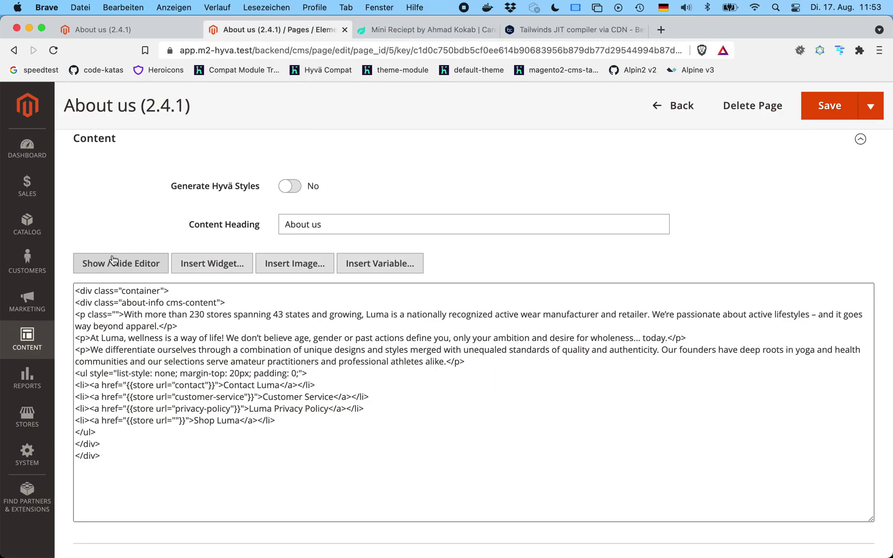
pyautogui.click(244, 362)
pyautogui.click(229, 441)
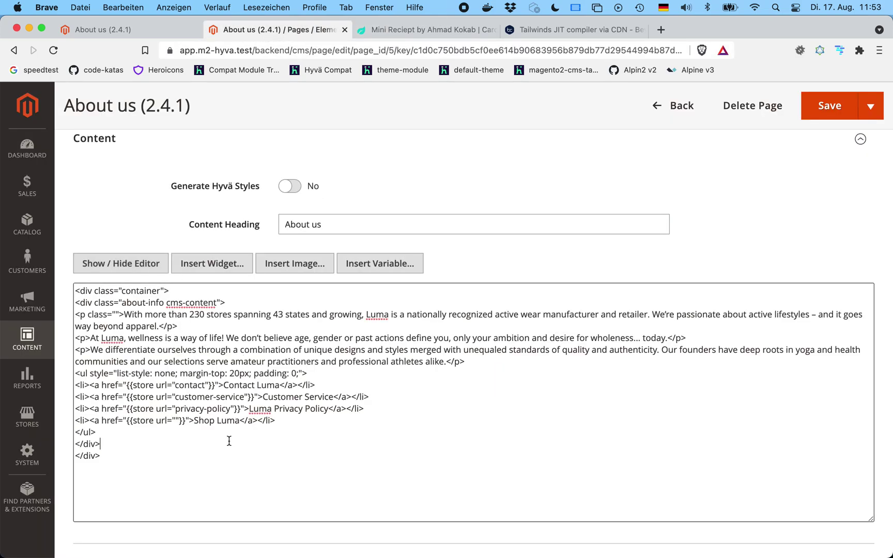
pyautogui.press('super+a')
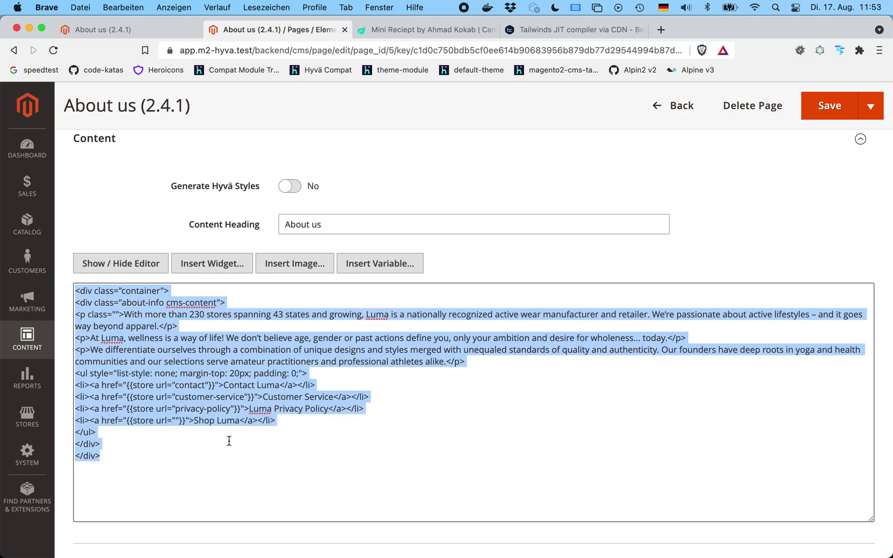
pyautogui.press('super+v')
pyautogui.scroll(10, 278, 366)
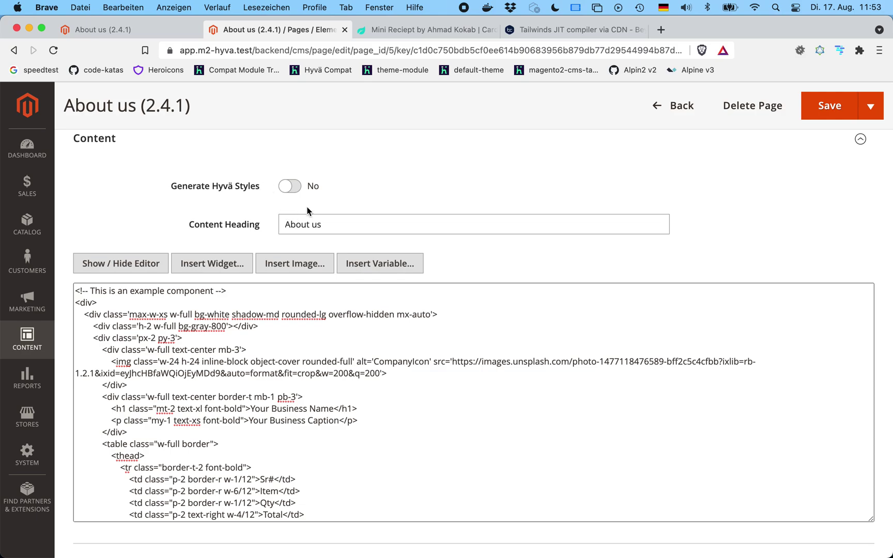
pyautogui.scroll(2, 354, 171)
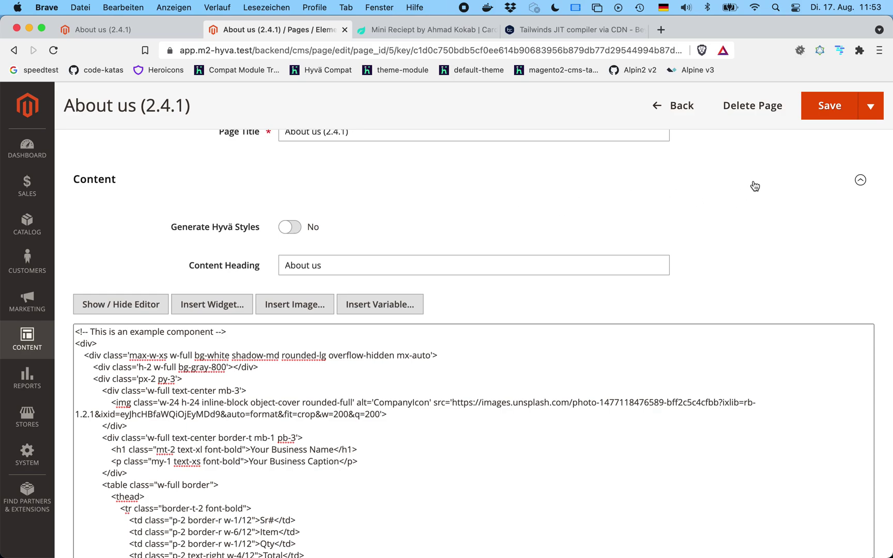
# Save the About us page and reload the storefront to inspect the rendered receipt table.
pyautogui.click(813, 106)
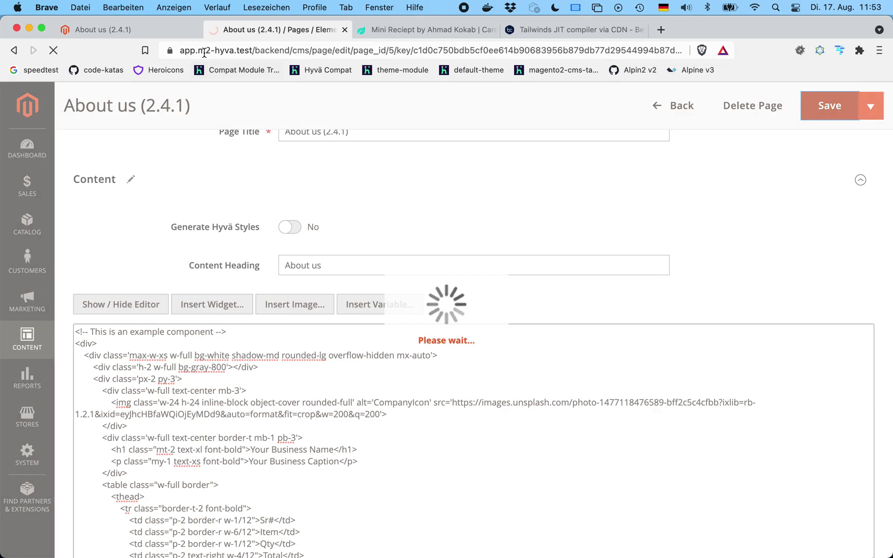
pyautogui.click(136, 30)
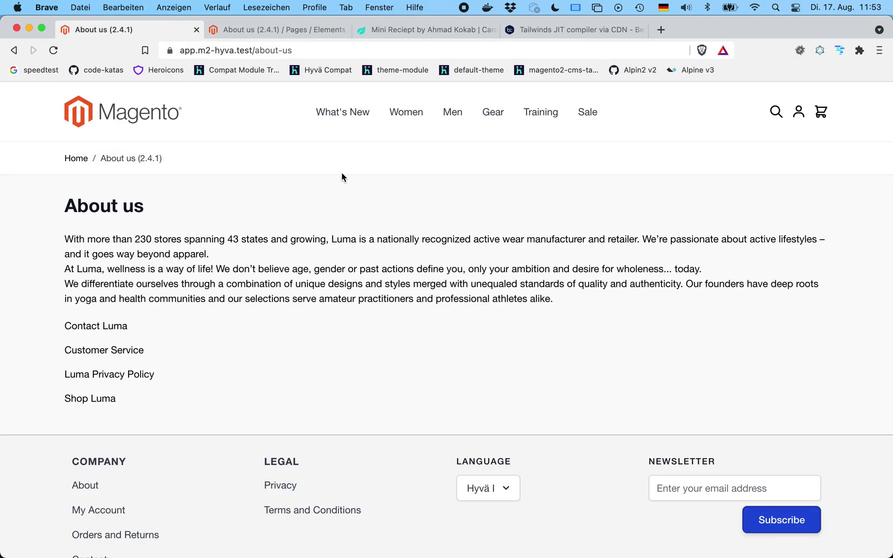
pyautogui.press('super+r')
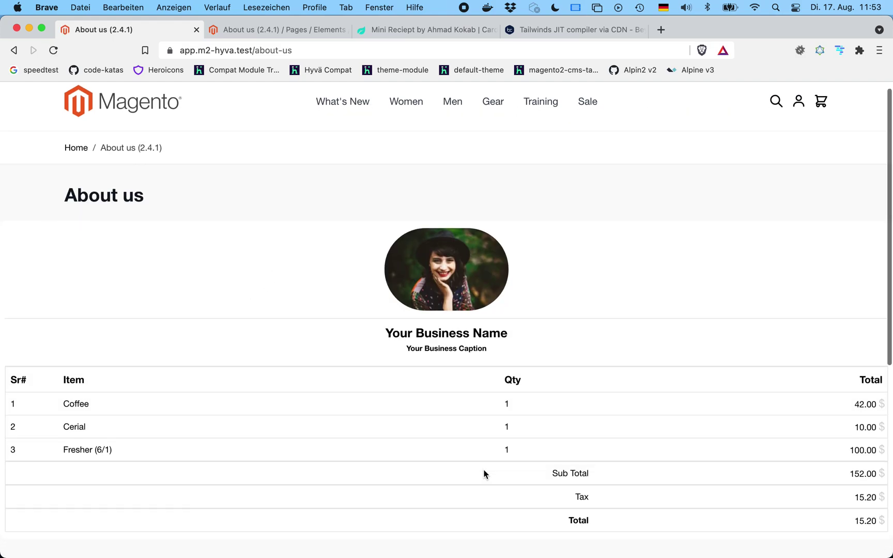
pyautogui.scroll(-3, 482, 473)
pyautogui.scroll(3, 484, 474)
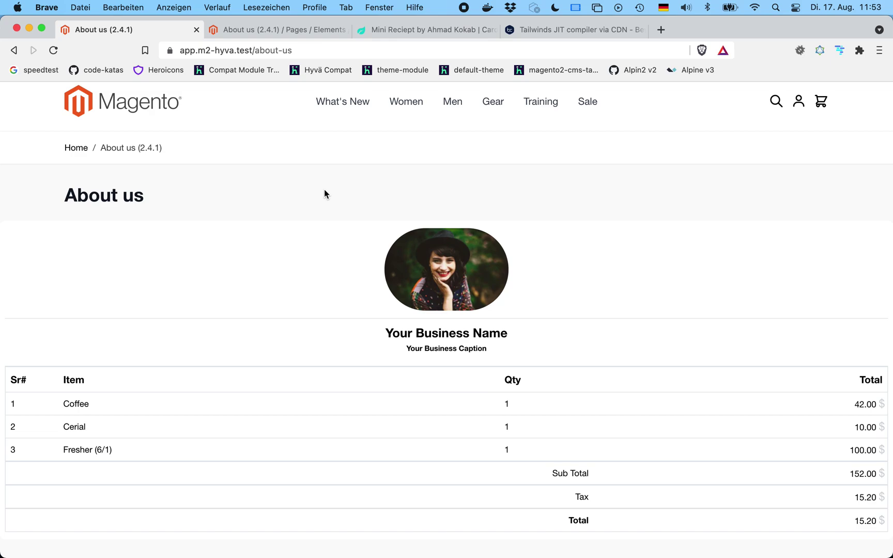
# Switch Generate Hyvä Styles to Yes, save the page, and reload the storefront About us page.
pyautogui.click(233, 31)
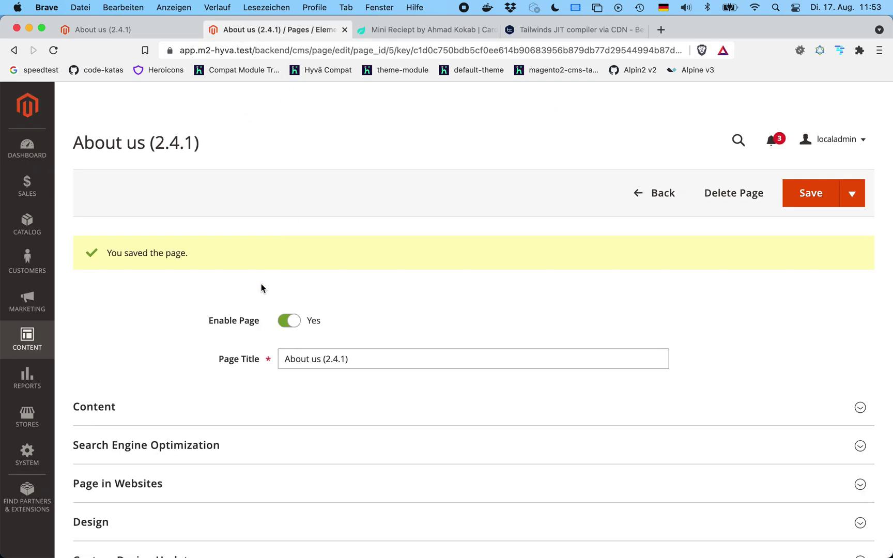
pyautogui.click(126, 407)
pyautogui.scroll(-5, 125, 405)
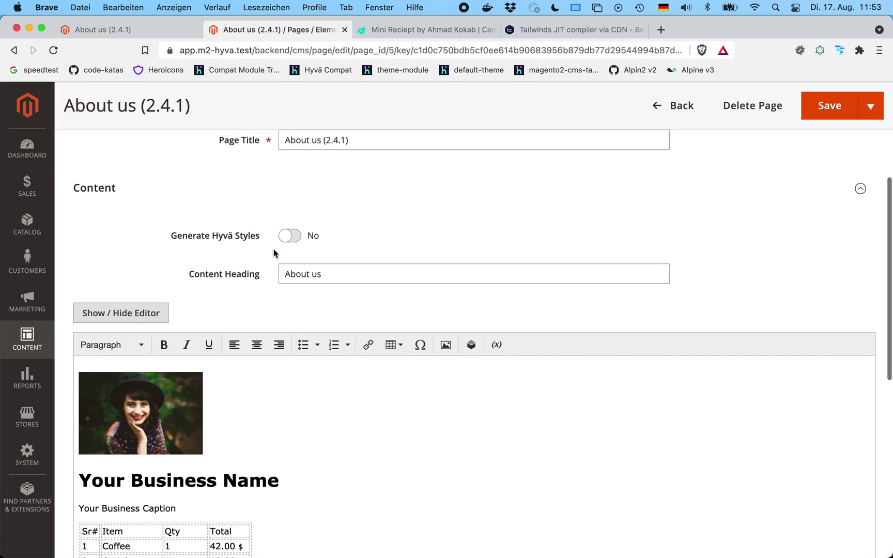
pyautogui.click(289, 238)
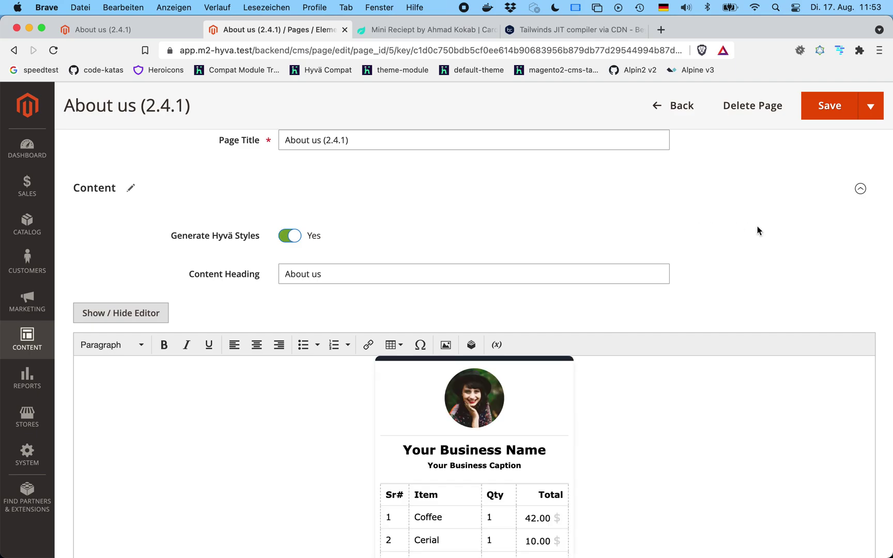
pyautogui.scroll(-2, 759, 233)
pyautogui.scroll(1, 759, 233)
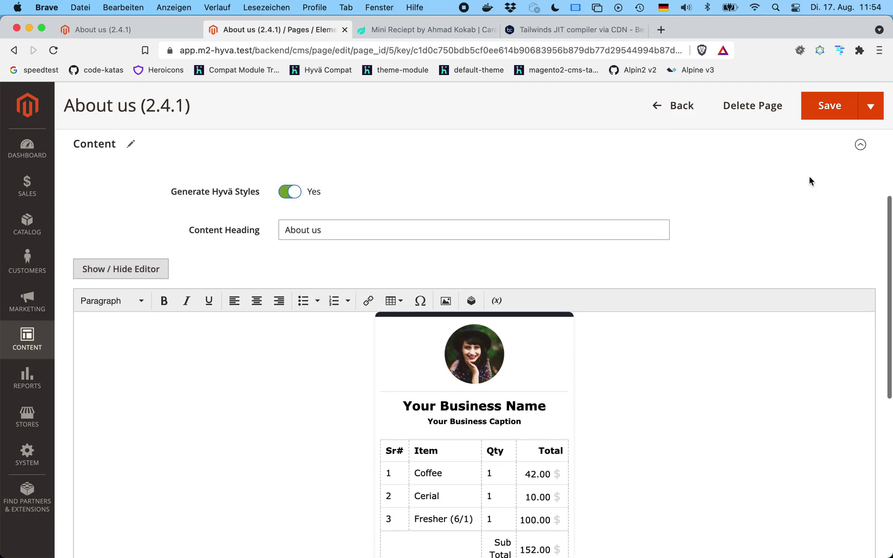
pyautogui.click(828, 107)
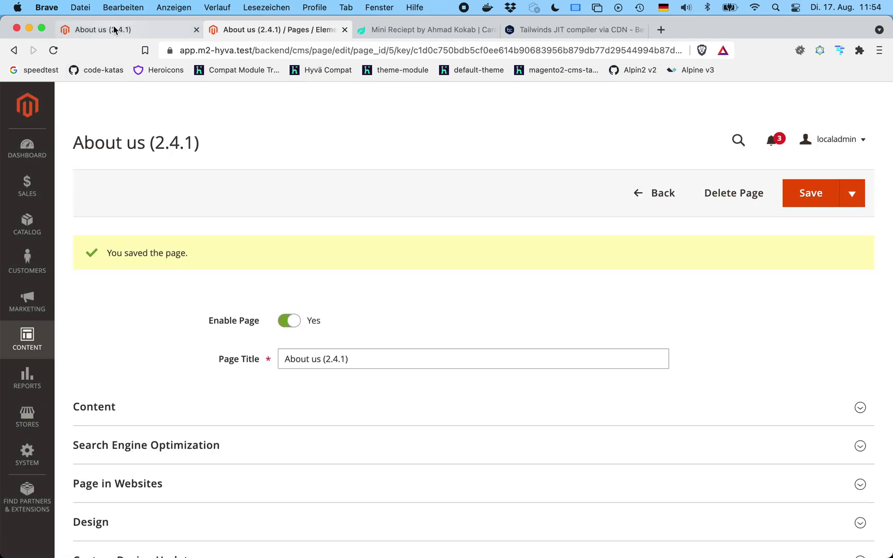
pyautogui.click(118, 31)
pyautogui.press('super+r')
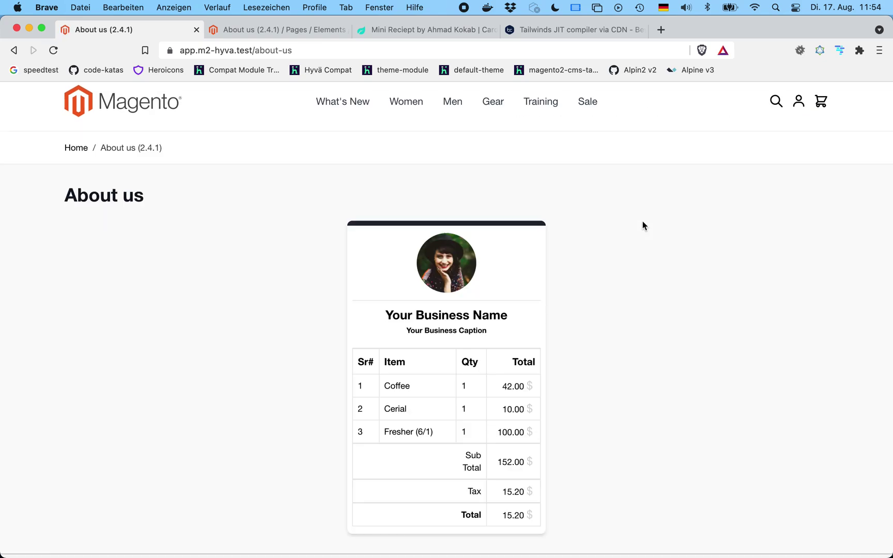
# Inspect the 2.4.3 About us page's Content and storefront, then open its content in Page Builder.
pyautogui.press('super+grave')
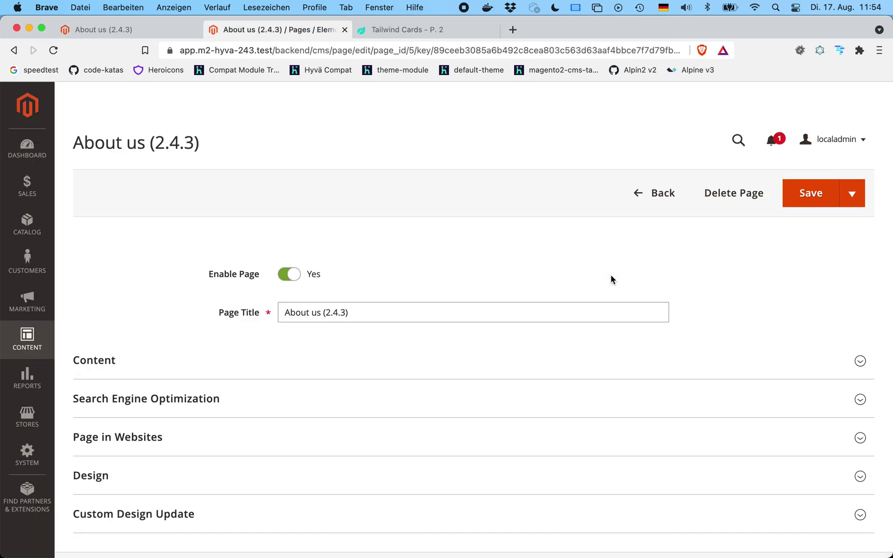
pyautogui.click(168, 360)
pyautogui.scroll(-4, 179, 322)
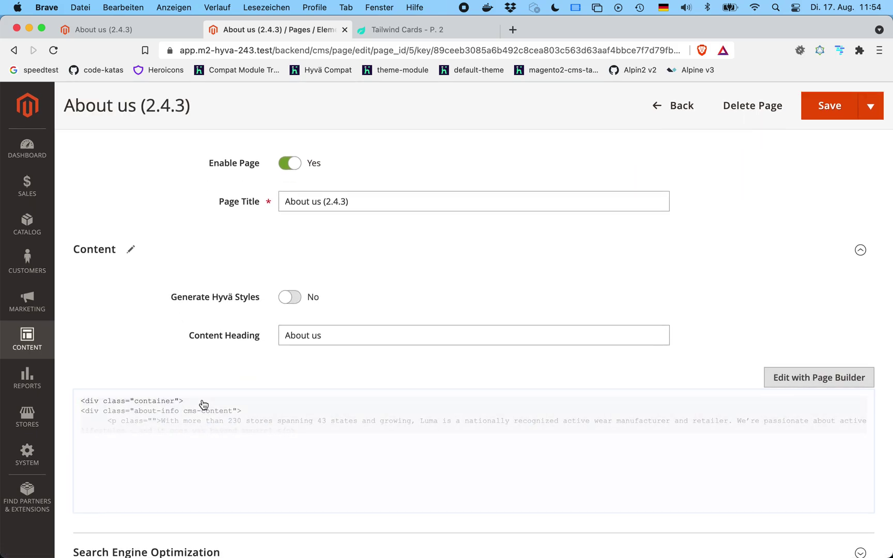
pyautogui.click(131, 29)
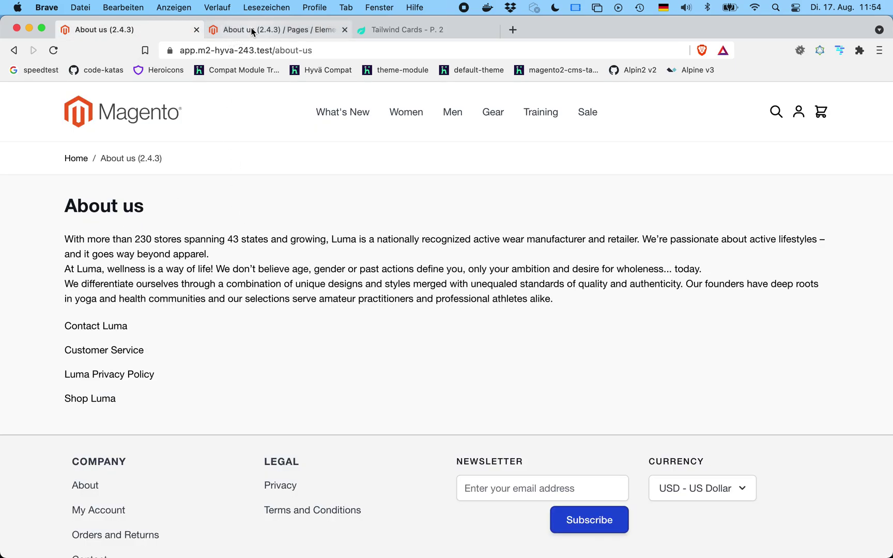
pyautogui.click(253, 29)
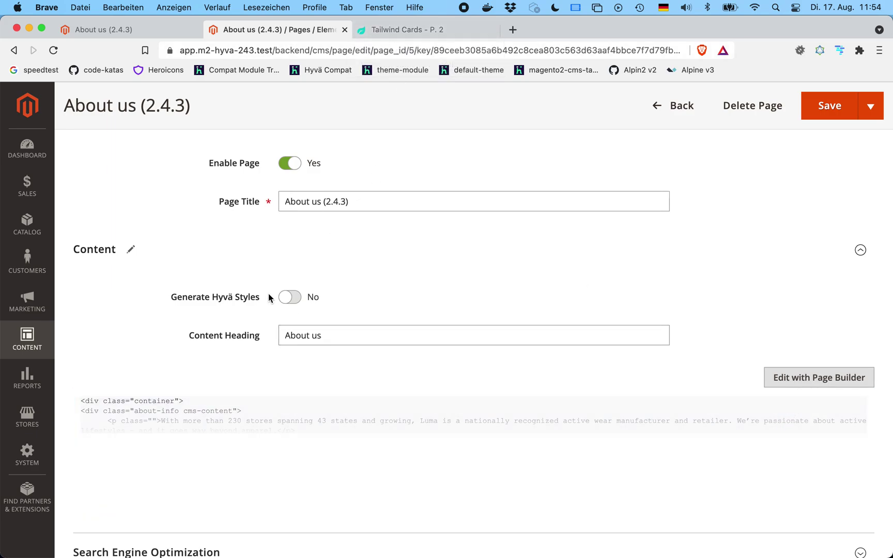
pyautogui.click(814, 382)
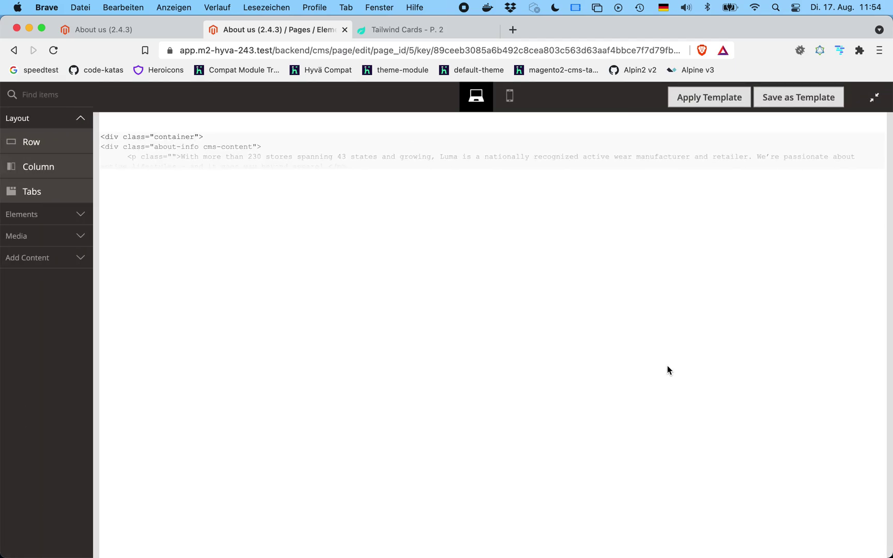
# Open the Card Pot card in Tailwind Components, reveal its source code and copy all of it.
pyautogui.click(409, 29)
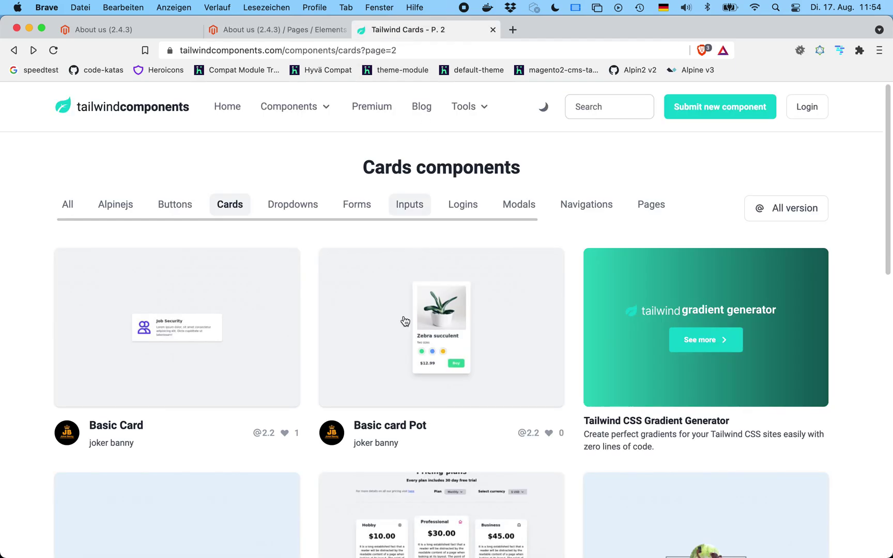
pyautogui.scroll(-5, 404, 319)
pyautogui.scroll(-4, 405, 321)
pyautogui.scroll(4, 404, 319)
pyautogui.scroll(-10, 404, 319)
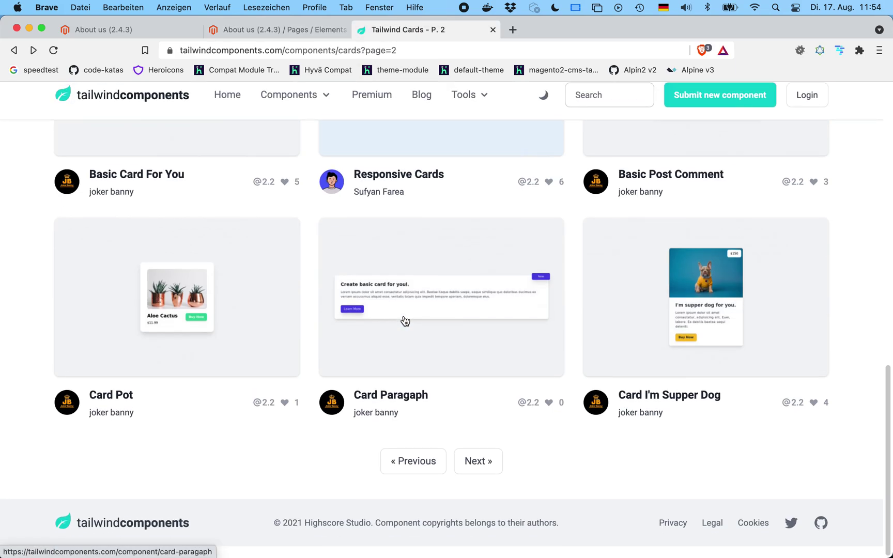
pyautogui.click(144, 325)
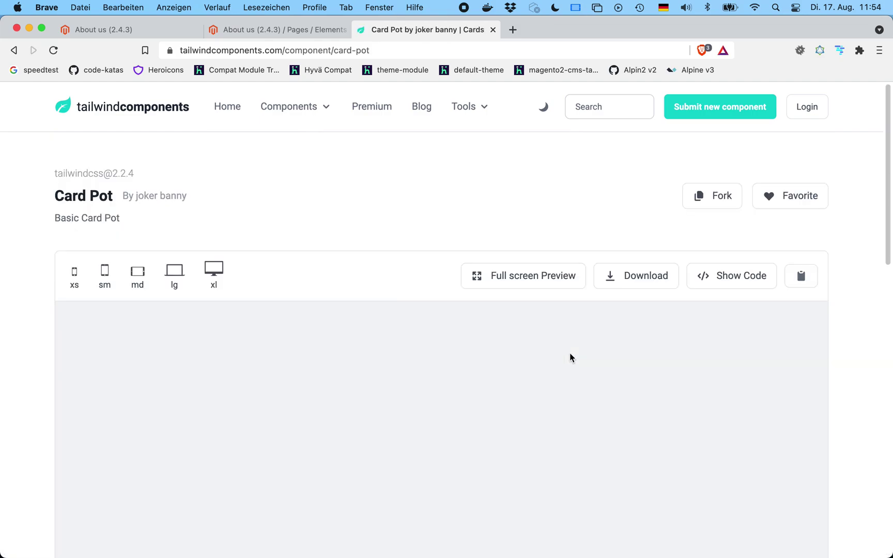
pyautogui.scroll(-3, 622, 440)
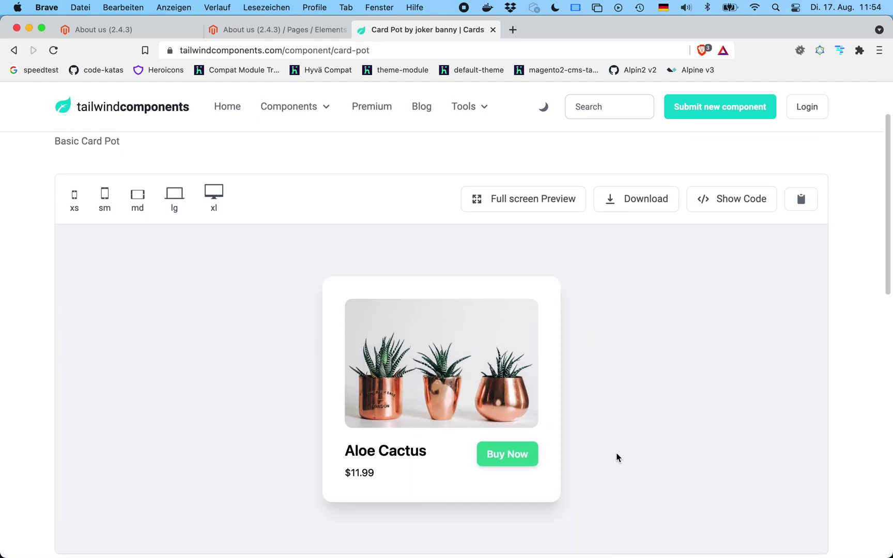
pyautogui.click(717, 199)
pyautogui.click(454, 303)
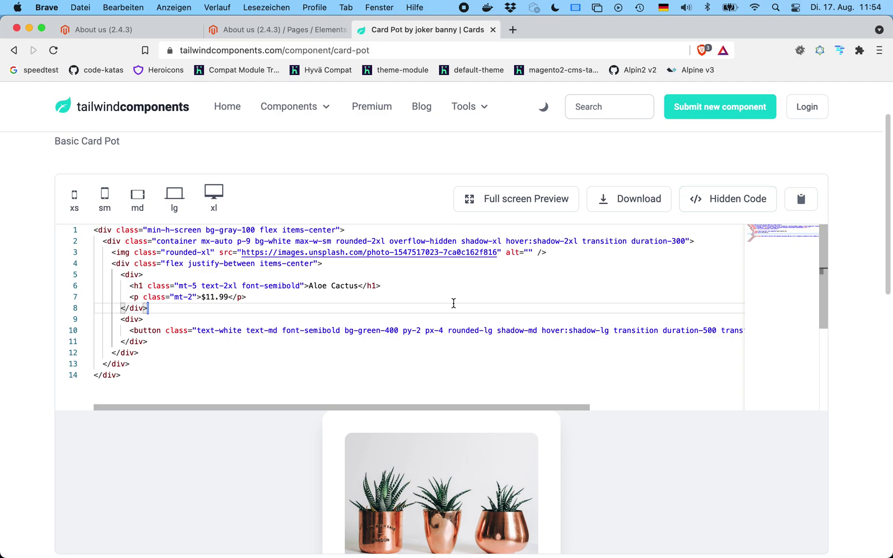
pyautogui.press('super+a')
pyautogui.press('super+c')
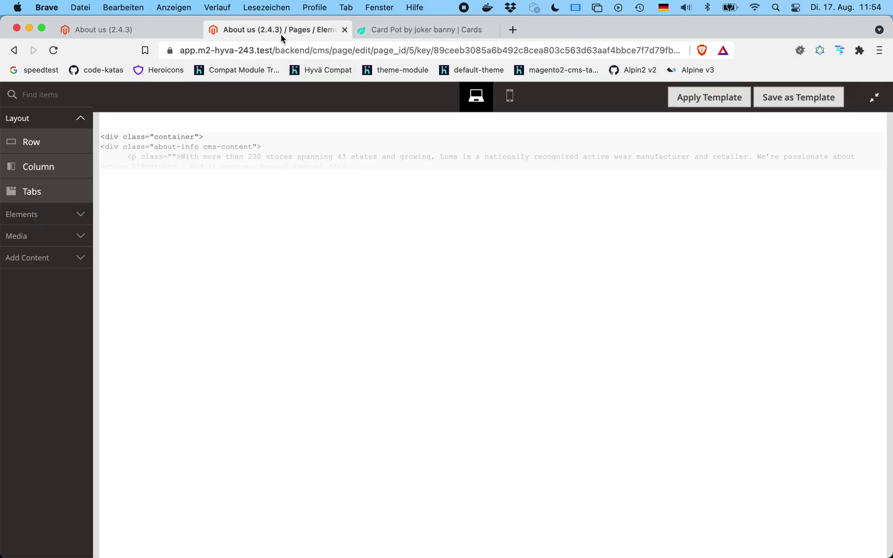
# Replace the Page Builder HTML Code block with the Card Pot markup and save the About us page.
pyautogui.click(281, 31)
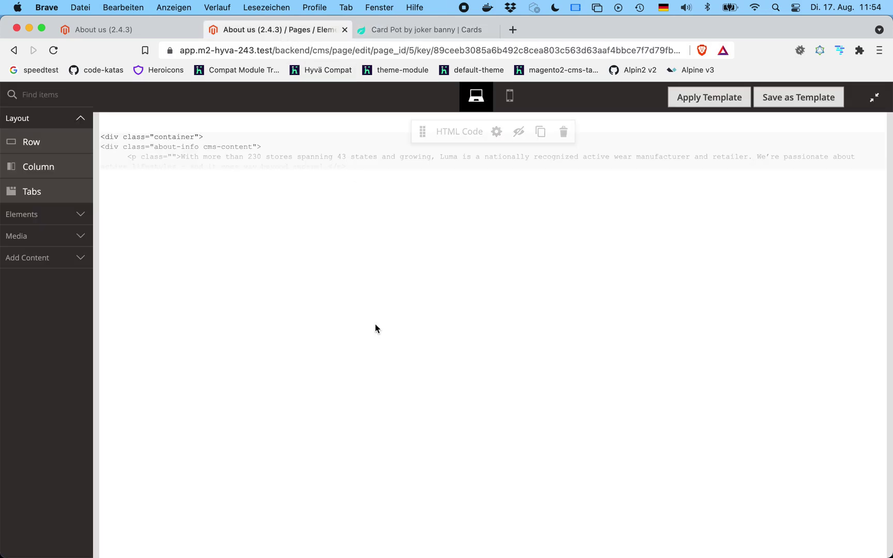
pyautogui.click(496, 132)
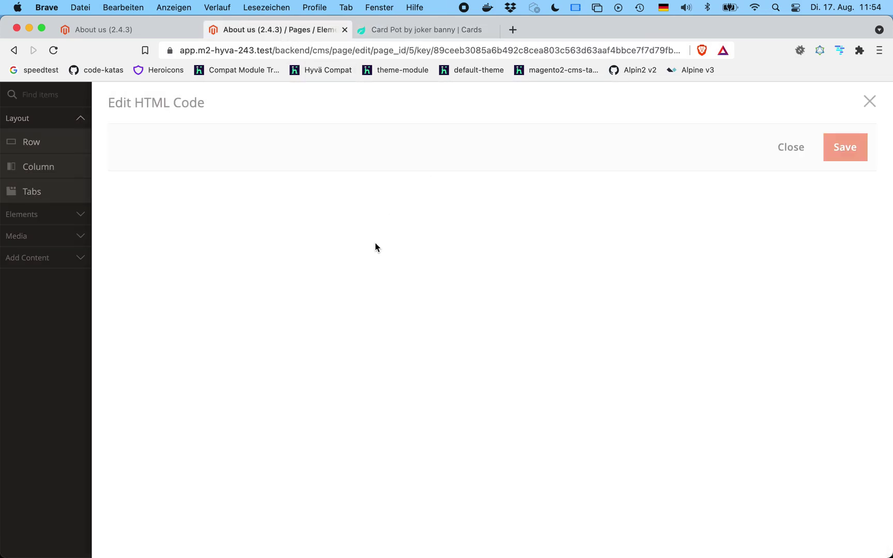
pyautogui.click(353, 295)
pyautogui.press('super+a')
pyautogui.press('super+v')
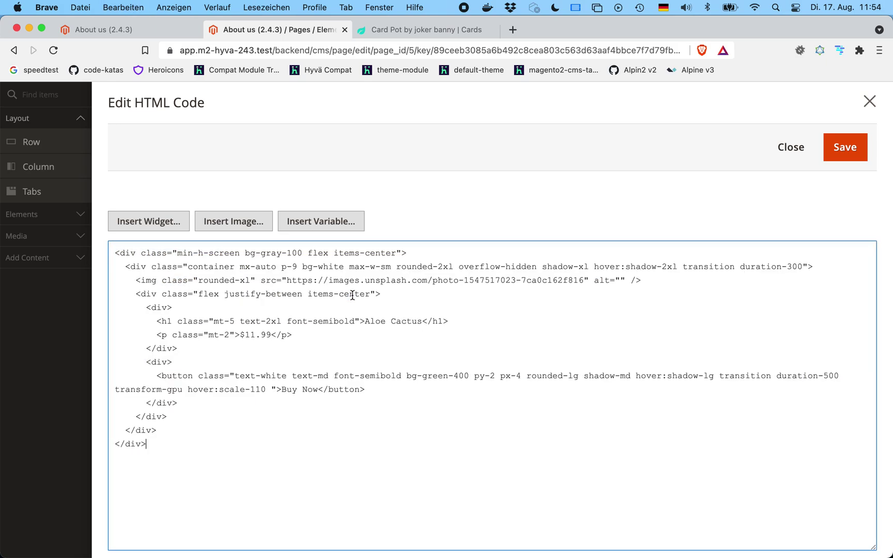
pyautogui.click(844, 147)
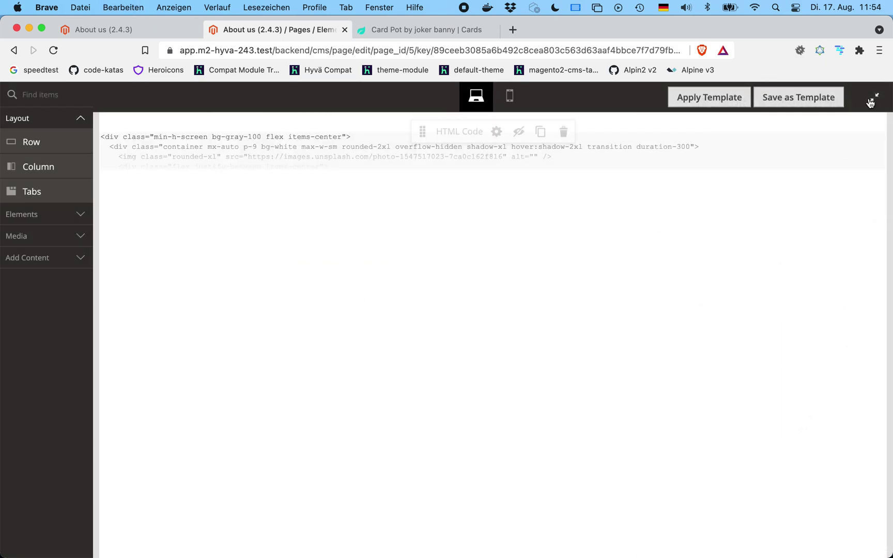
pyautogui.click(871, 101)
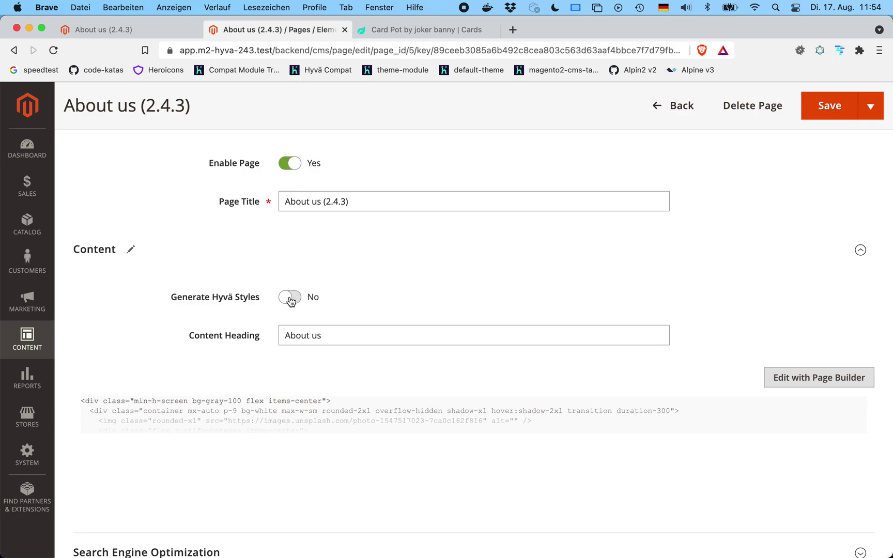
pyautogui.click(829, 106)
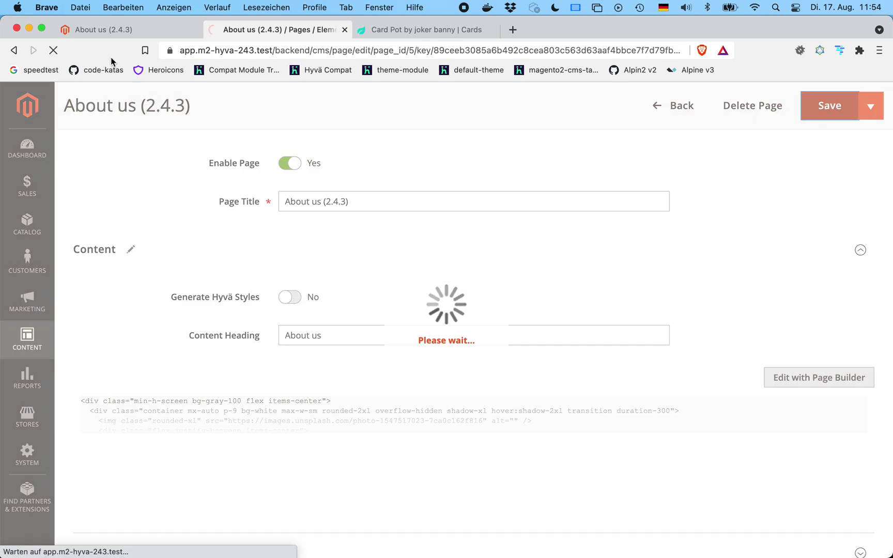
# Reload the storefront About us page and scroll through the Aloe Cactus $11.99 card.
pyautogui.click(124, 29)
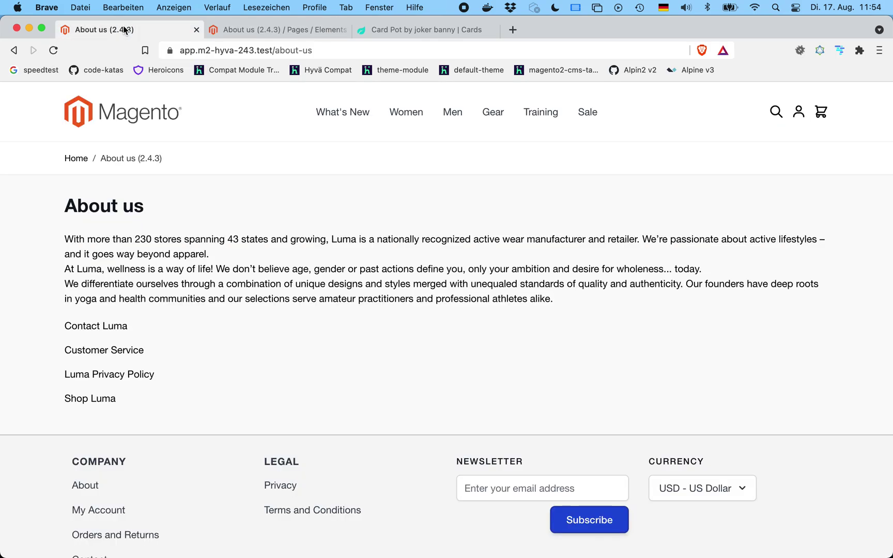
pyautogui.press('super+r')
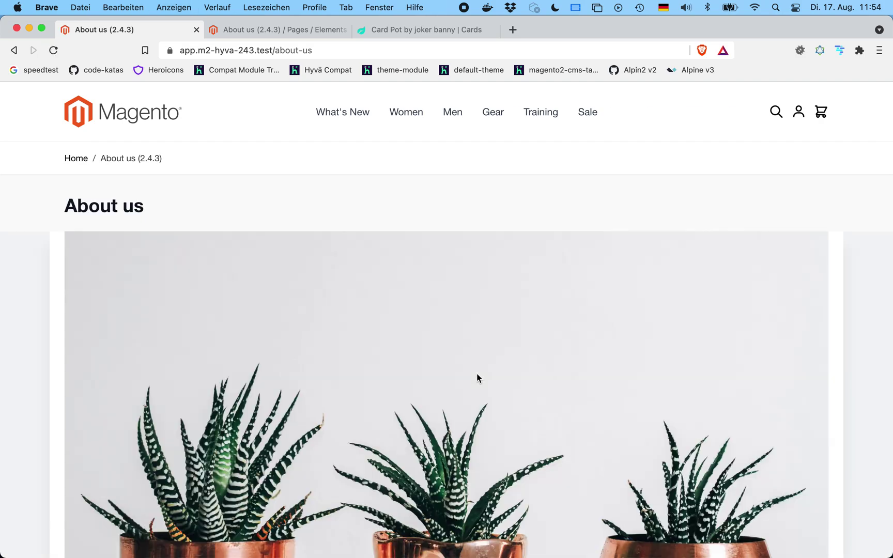
pyautogui.scroll(-8, 478, 378)
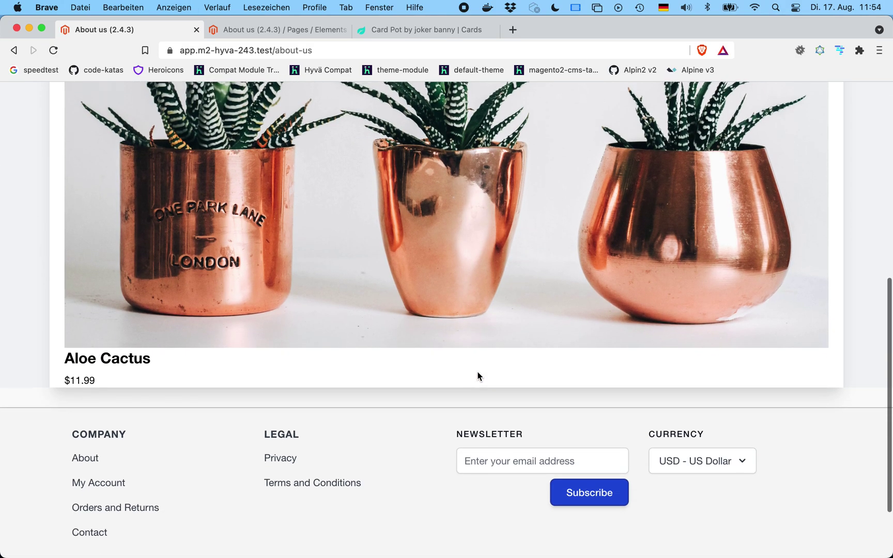
pyautogui.scroll(3, 478, 377)
pyautogui.scroll(5, 478, 376)
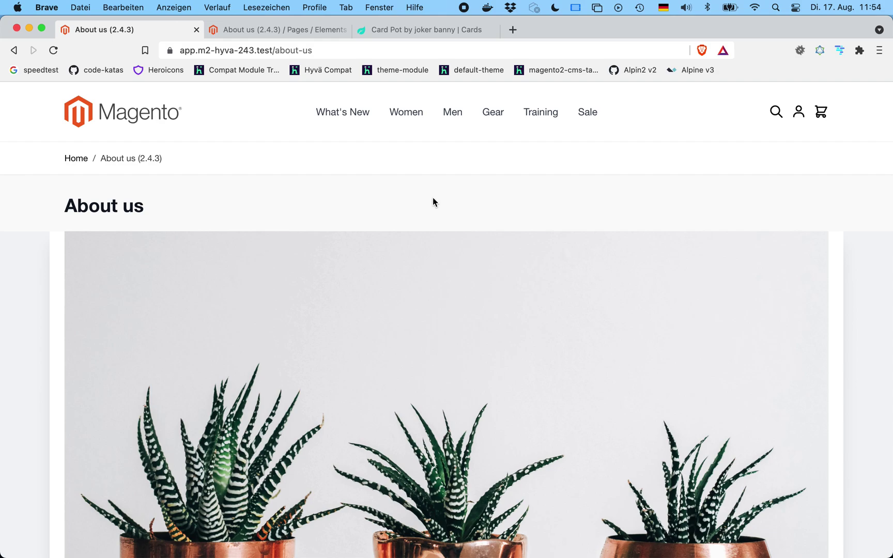
# Switch Generate Hyvä Styles to Yes, open and close Page Builder, and save the 2.4.3 About us page.
pyautogui.click(286, 30)
pyautogui.click(134, 410)
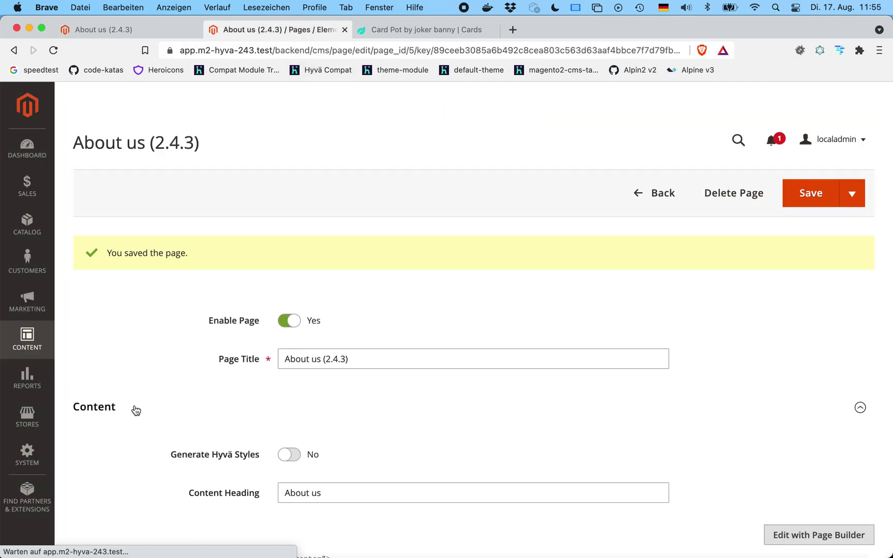
pyautogui.scroll(-4, 135, 411)
pyautogui.click(284, 345)
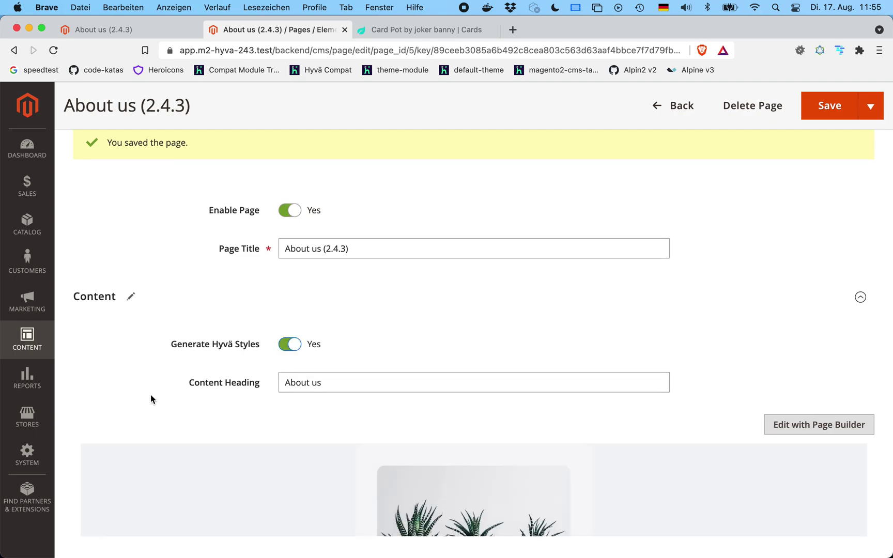
pyautogui.scroll(-4, 150, 396)
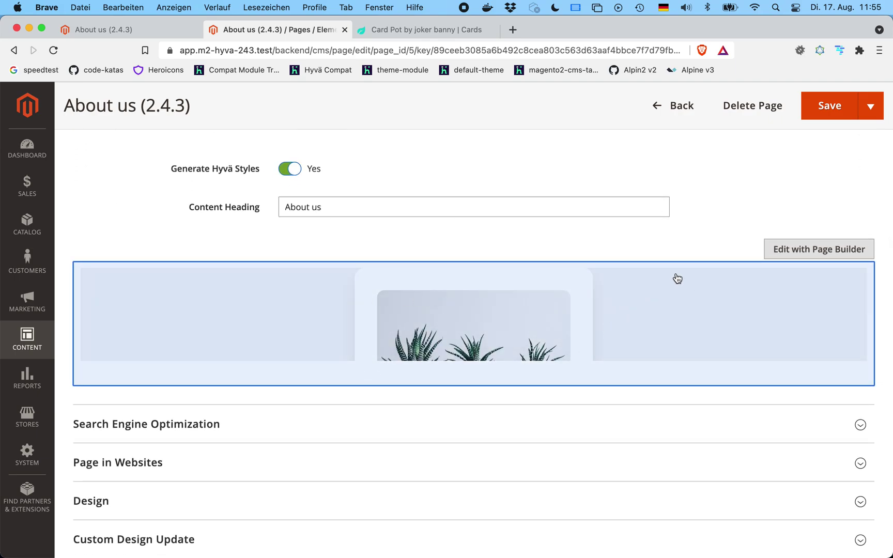
pyautogui.click(815, 248)
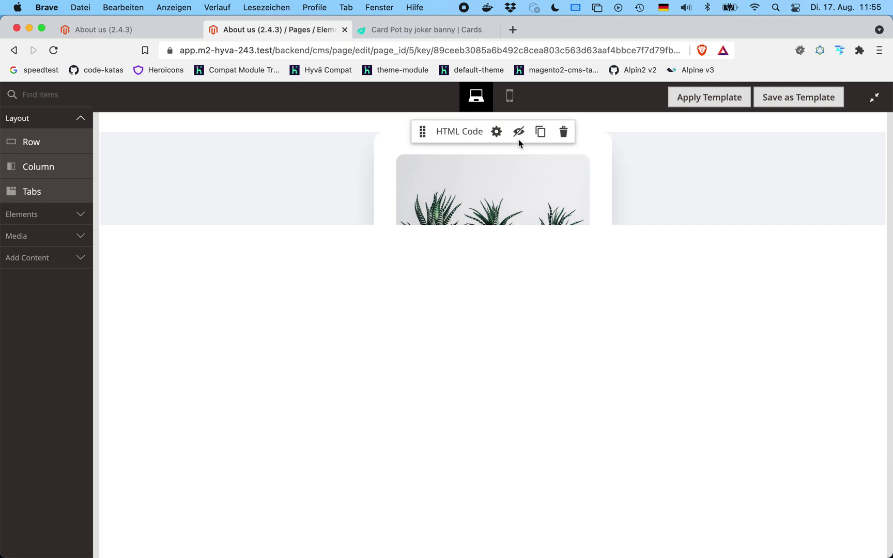
pyautogui.click(874, 98)
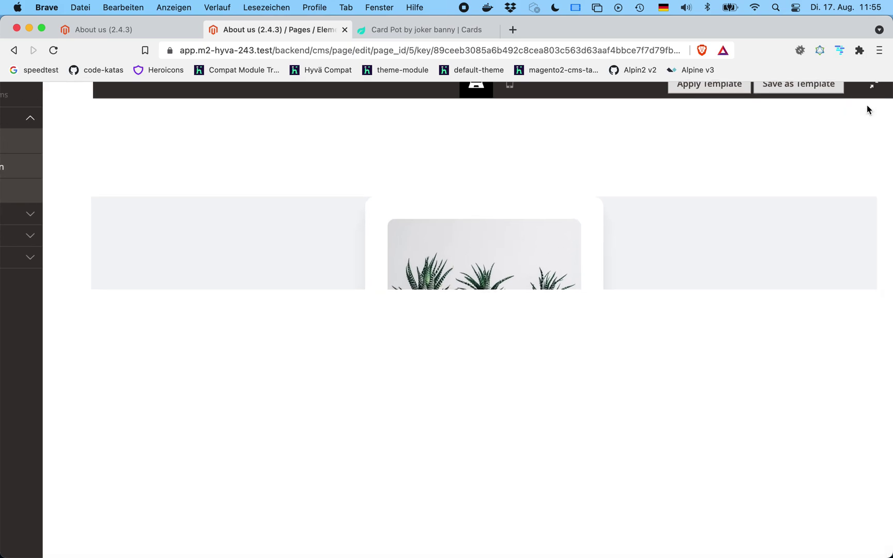
pyautogui.scroll(2, 648, 205)
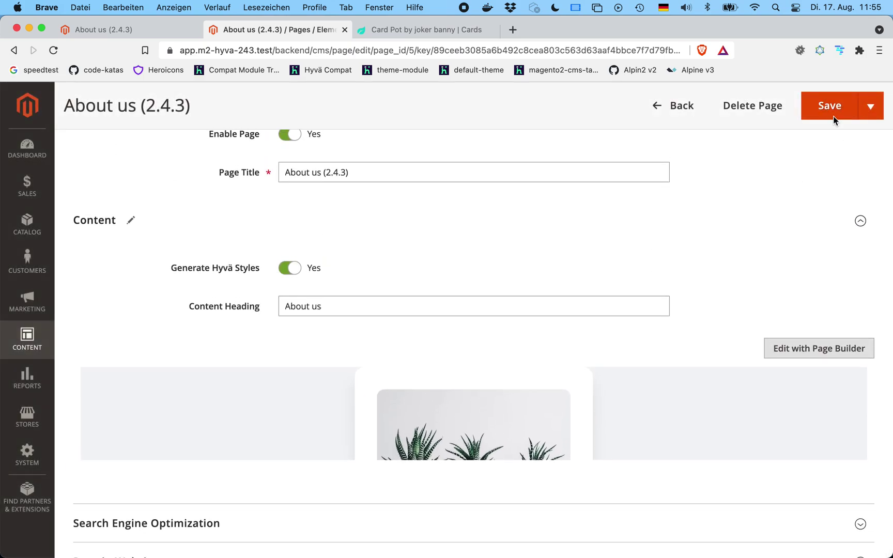
pyautogui.click(825, 105)
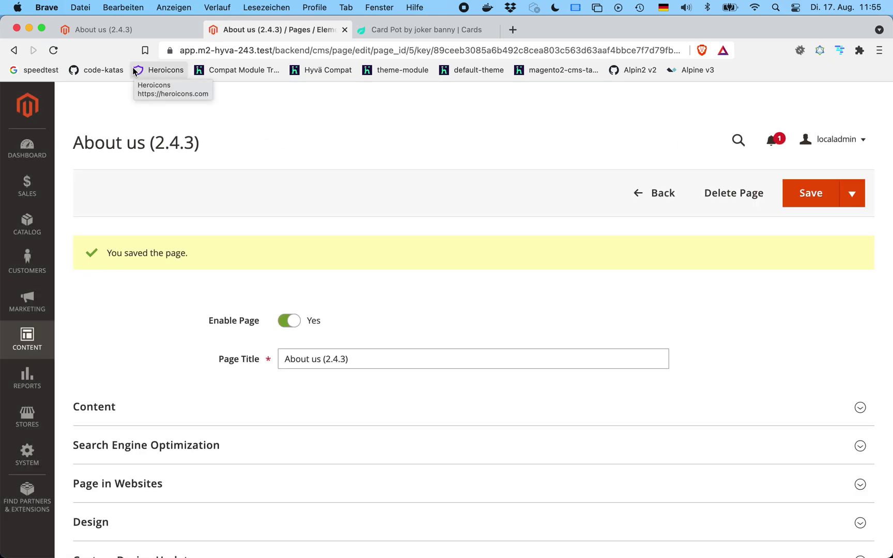
# Reload the storefront About us page and re-save it in admin with Generate Hyvä Styles enabled.
pyautogui.click(99, 34)
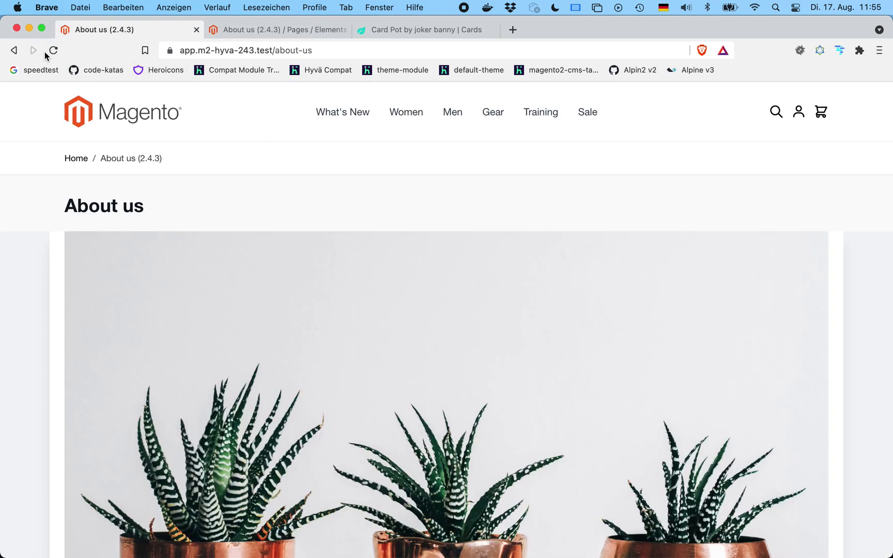
pyautogui.click(52, 51)
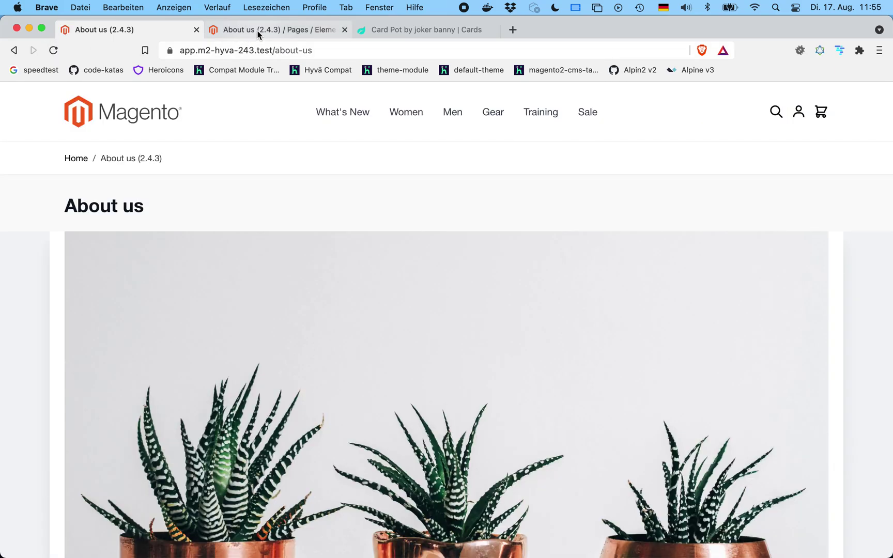
pyautogui.click(261, 33)
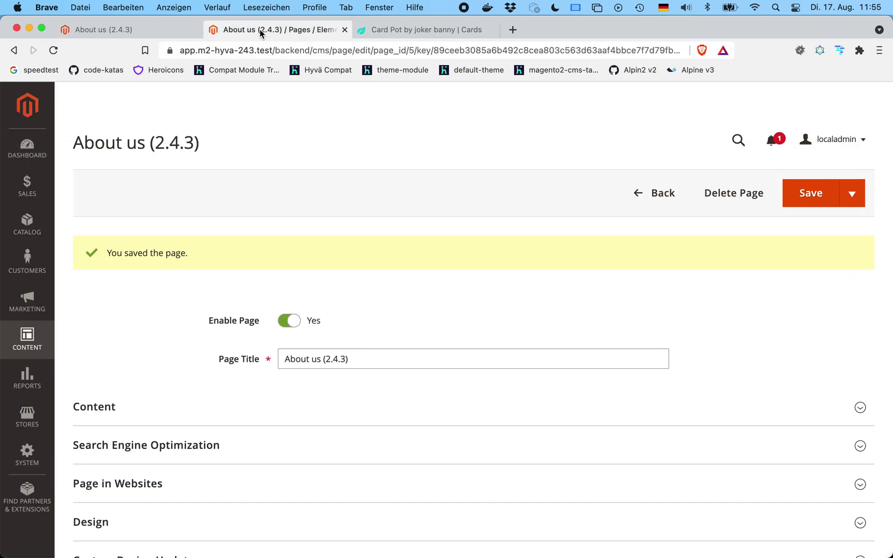
pyautogui.click(809, 187)
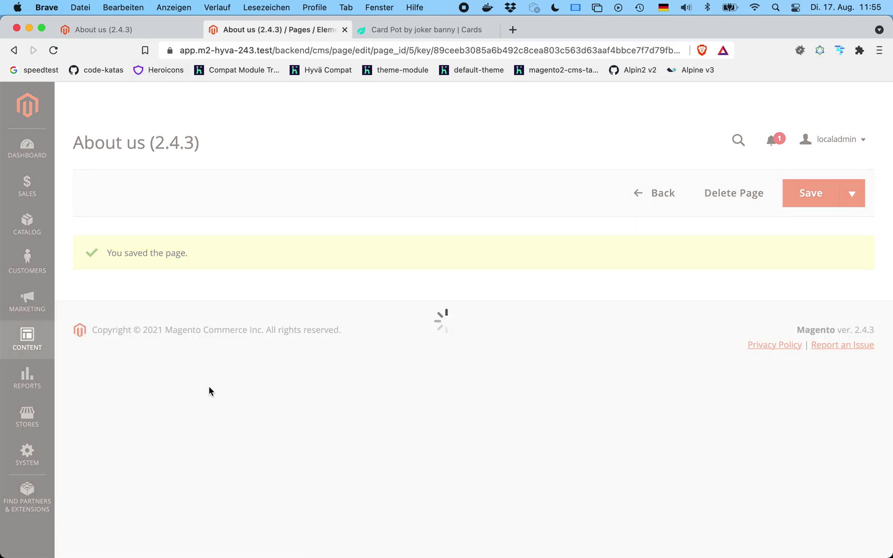
pyautogui.click(169, 409)
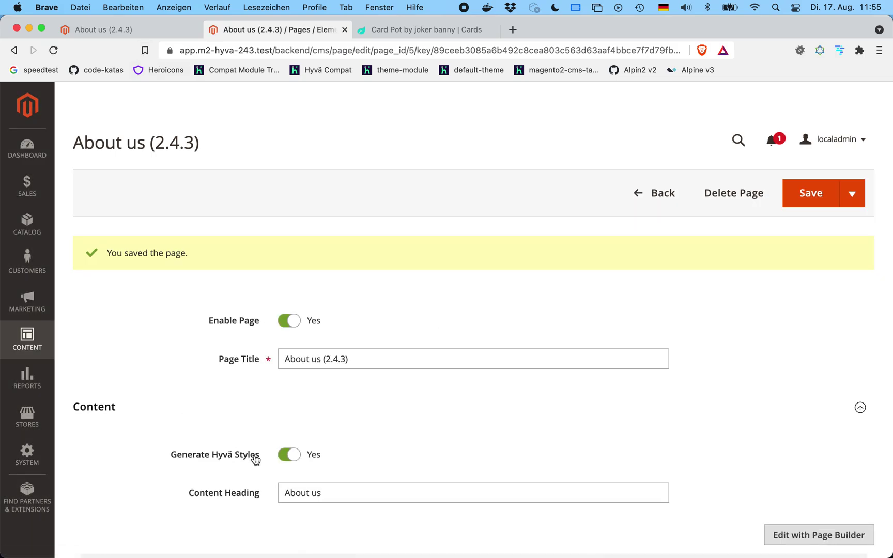
pyautogui.click(113, 28)
# Reload the storefront About us page to confirm the styled Aloe Cactus card with $11.99 price and green Buy Now.
pyautogui.press('super+r')
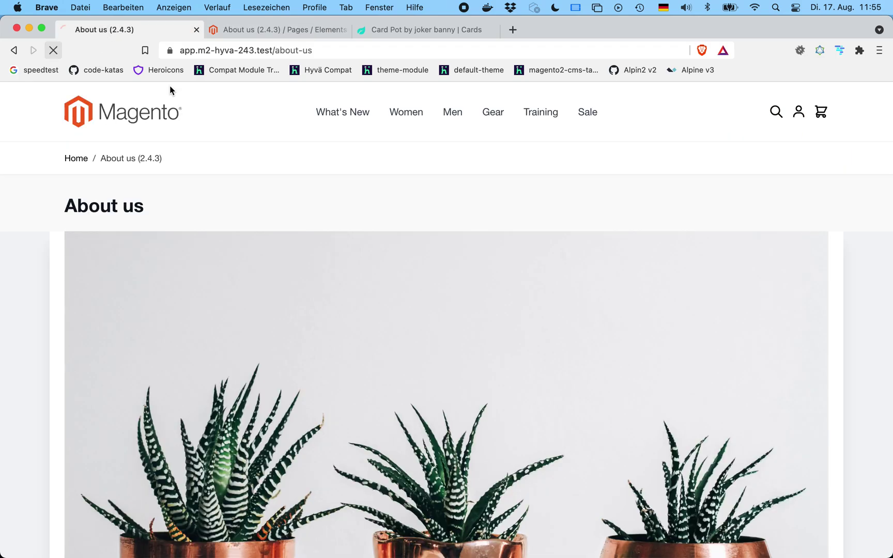
pyautogui.scroll(-5, 717, 400)
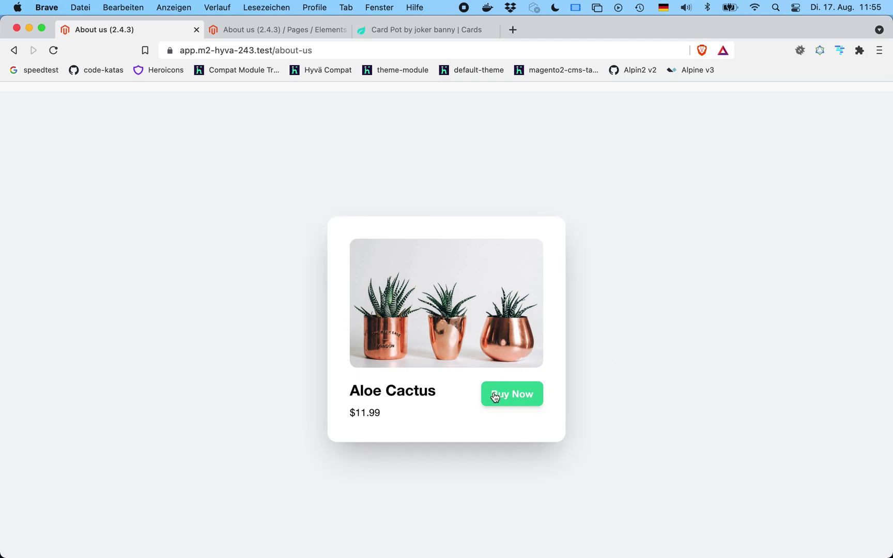
pyautogui.press('super+r')
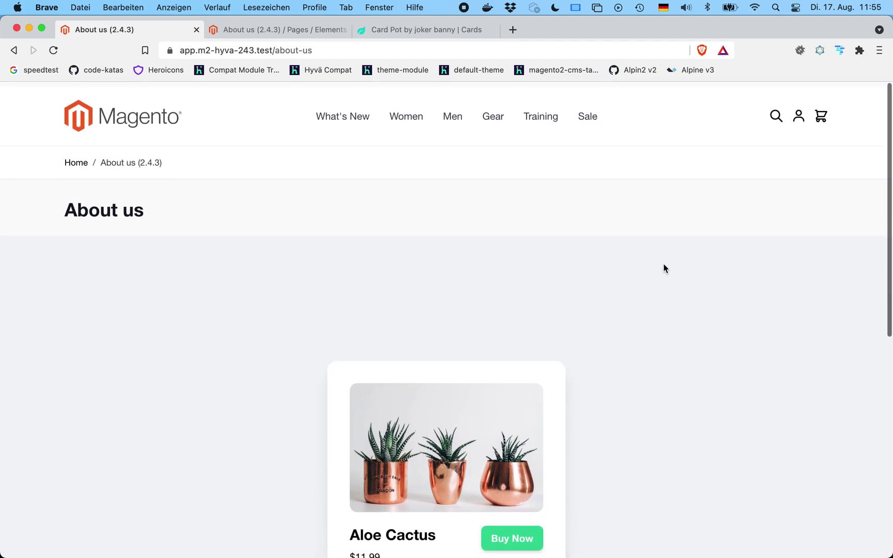
pyautogui.scroll(-3, 665, 268)
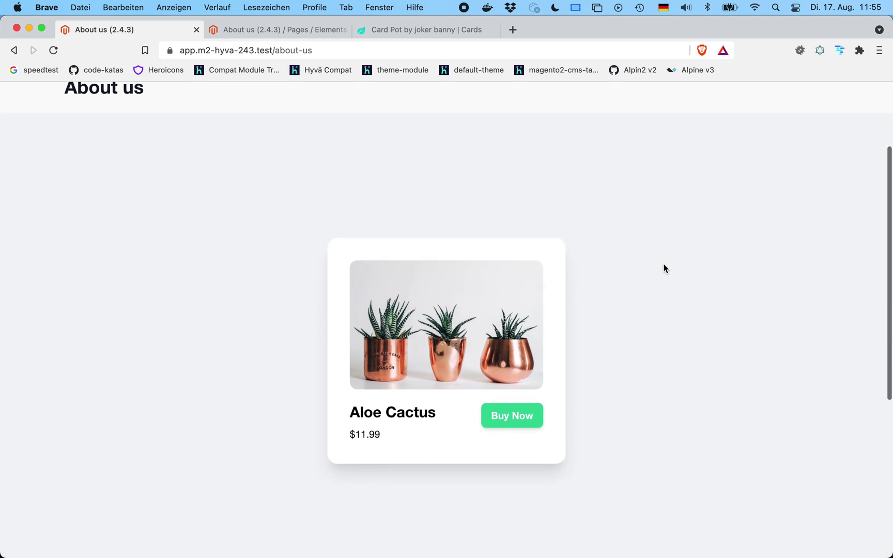
pyautogui.scroll(5, 664, 267)
pyautogui.click(265, 28)
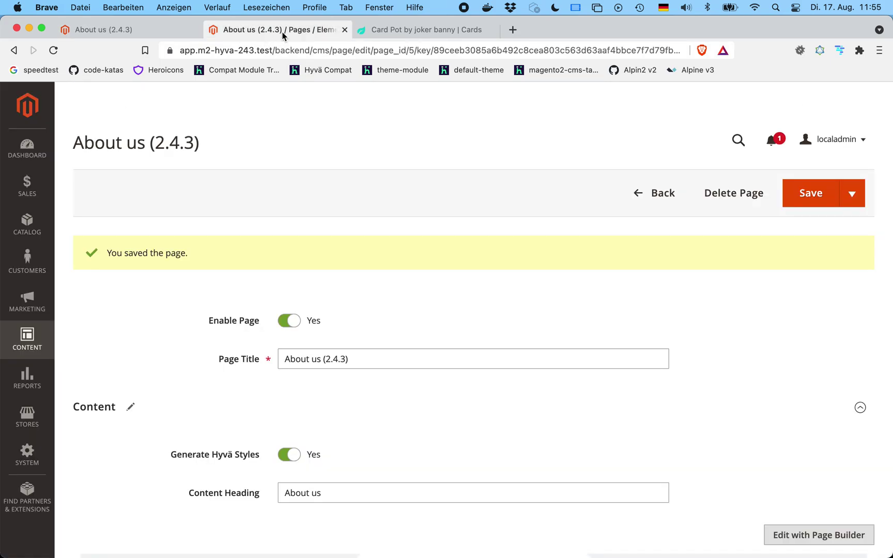